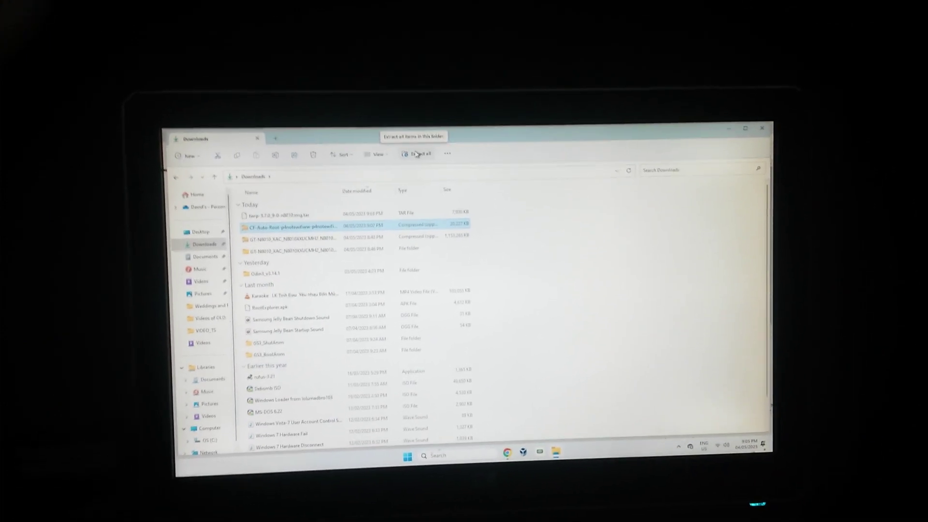
# Start extracting the CF-Auto-Root zip in Downloads, bringing up the wizard with a destination folder filled in
pyautogui.click(428, 154)
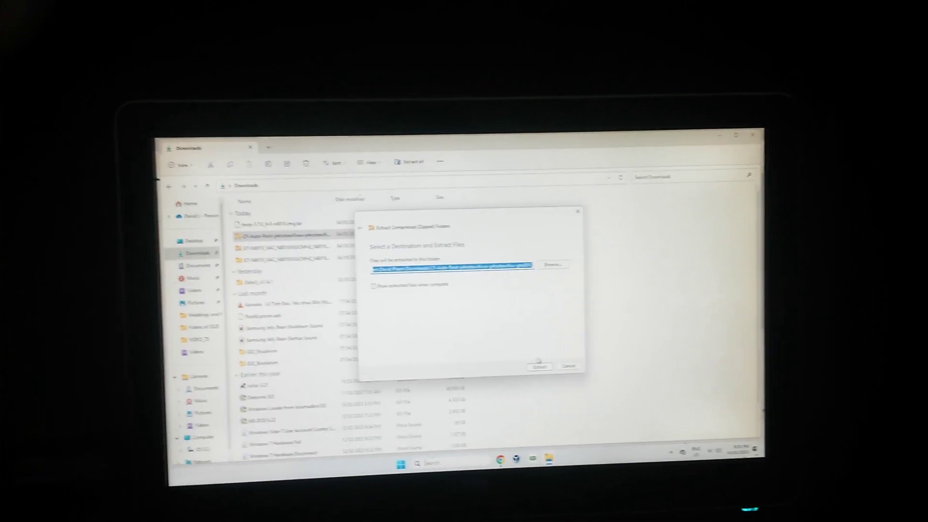